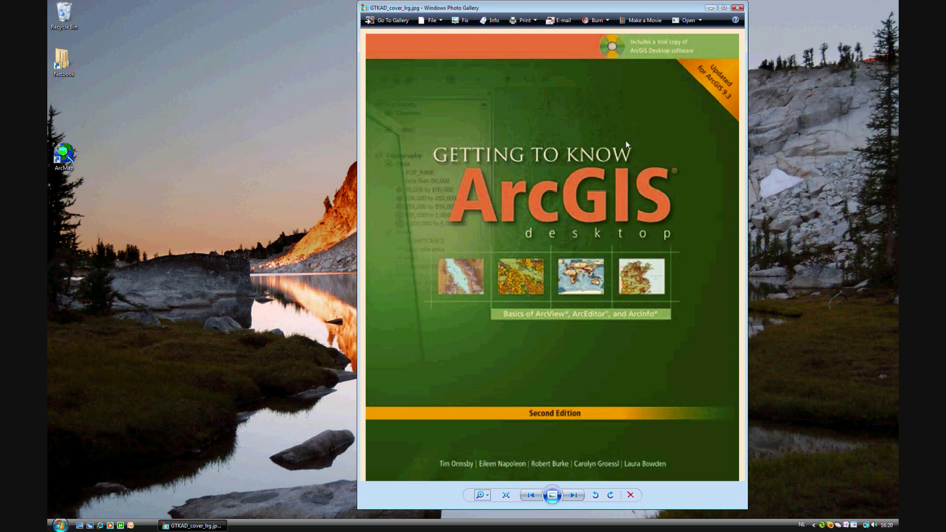
- Close the book cover image in Windows Photo Gallery
{"action": "left_click", "coordinate": [737, 8]}
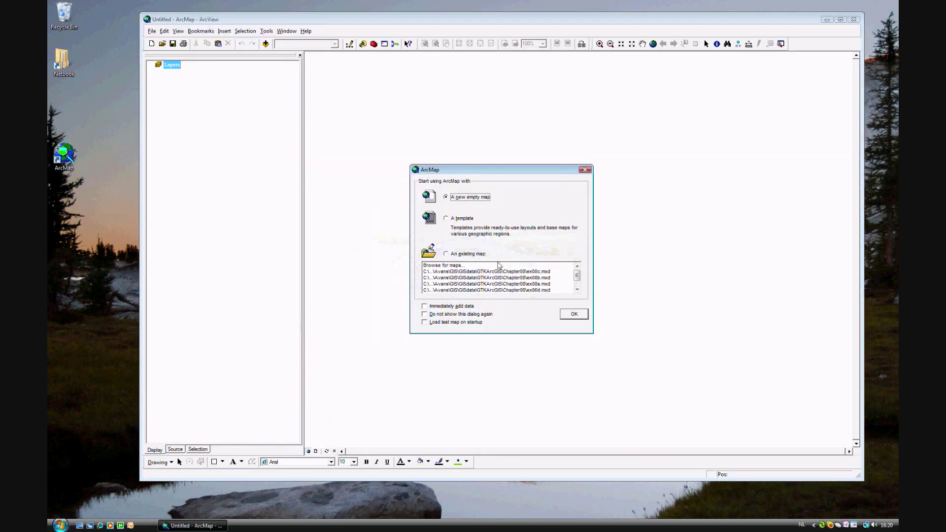
- Open the existing map ex08c.mxd from the ArcMap startup dialog
{"action": "left_click", "coordinate": [479, 256]}
{"action": "left_click", "coordinate": [569, 316]}
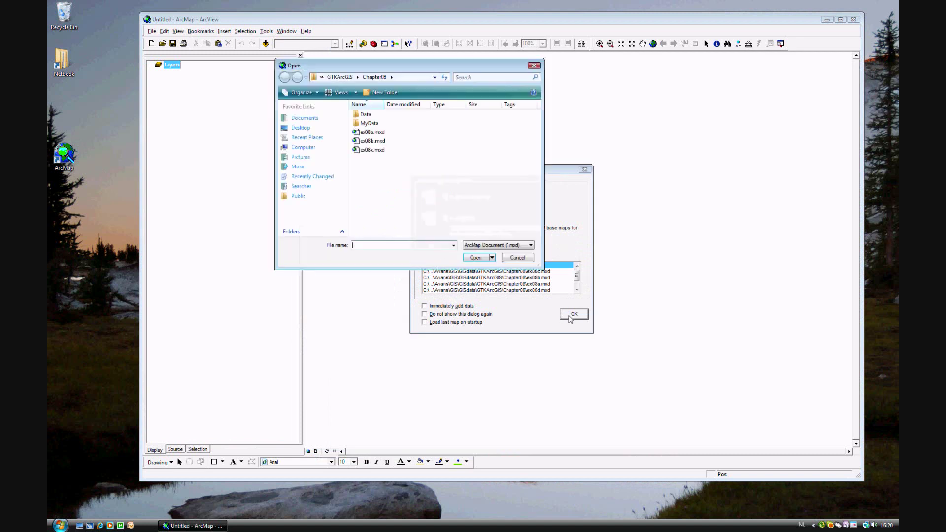
{"action": "left_click", "coordinate": [376, 151]}
{"action": "left_click", "coordinate": [474, 260]}
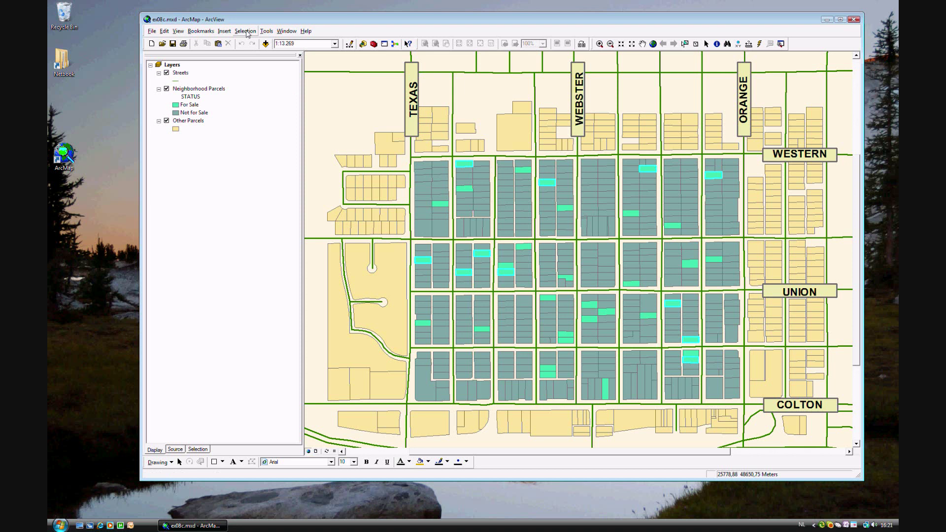
- Start a new report through Tools > Reports > Create Report
{"action": "left_click", "coordinate": [265, 32]}
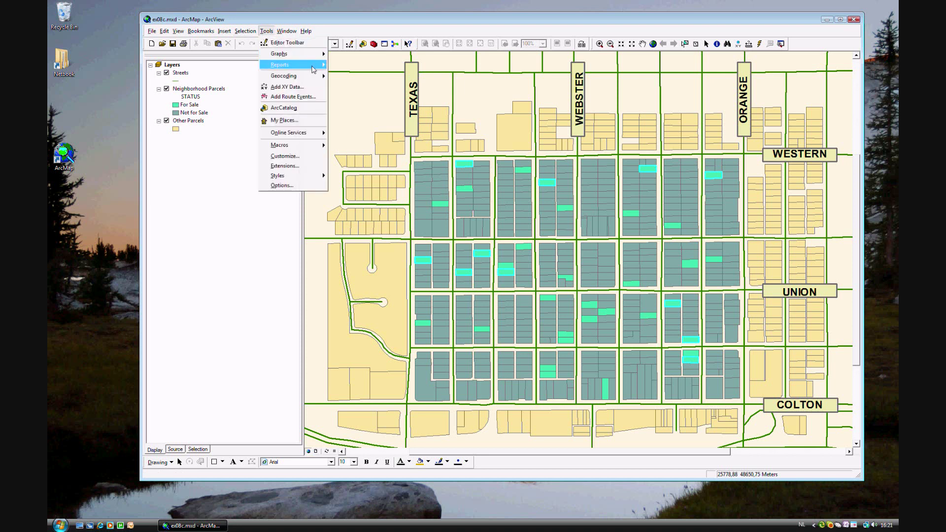
{"action": "mouse_move", "coordinate": [313, 65]}
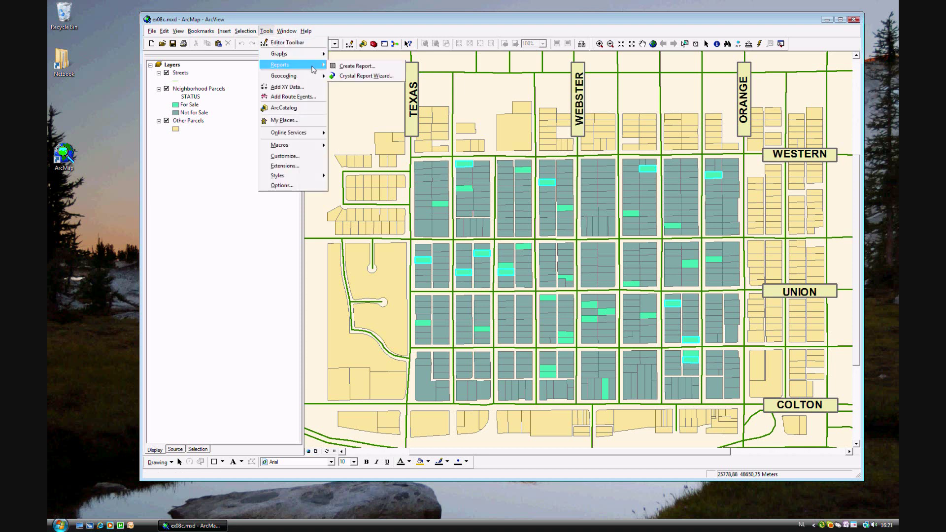
{"action": "left_click", "coordinate": [361, 70]}
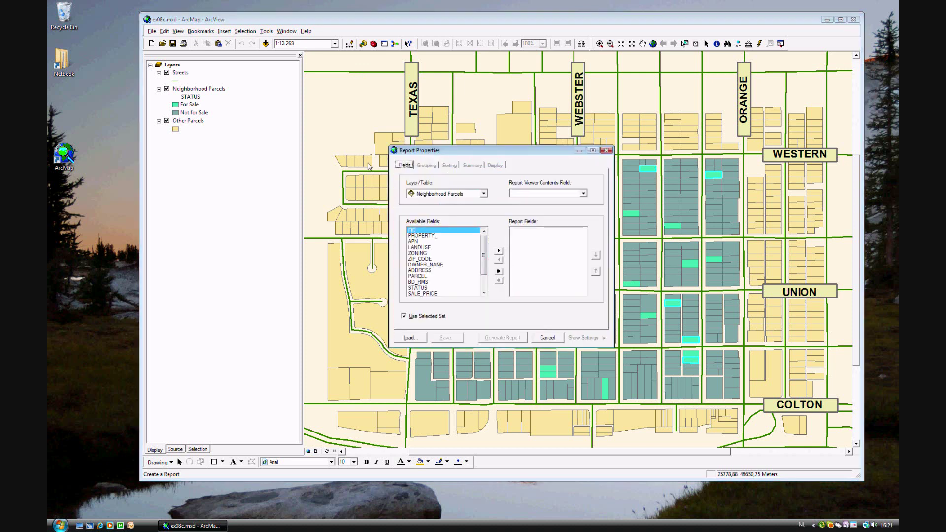
{"action": "left_click_drag", "start_coordinate": [467, 151], "coordinate": [423, 136]}
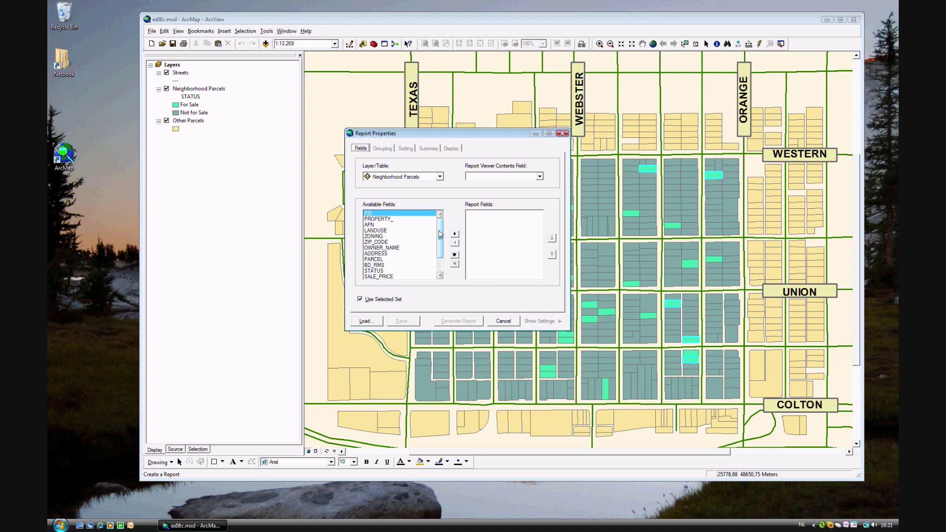
- Add ADDRESS, SALE_PRICE, SQ_FT and BTH_RMS to the report fields
{"action": "left_click", "coordinate": [386, 254]}
{"action": "left_click", "coordinate": [454, 234]}
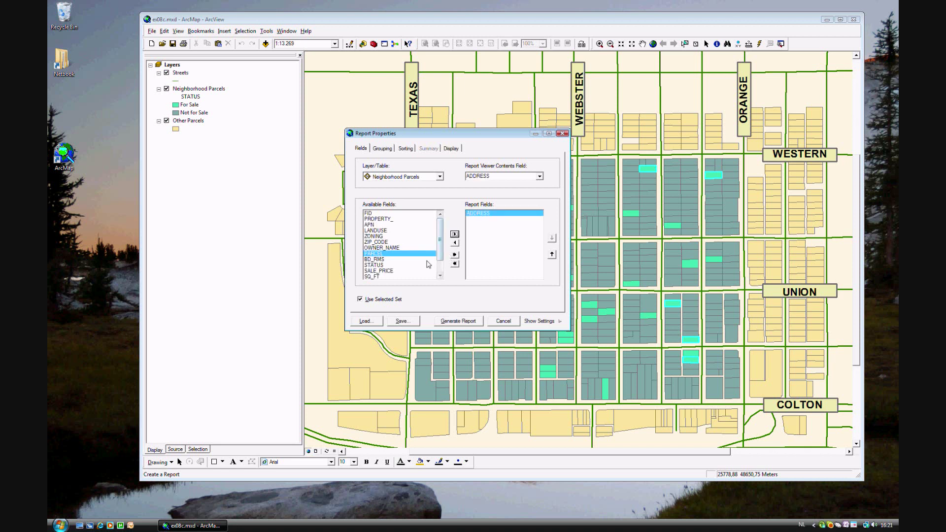
{"action": "left_click", "coordinate": [389, 272]}
{"action": "double_click", "coordinate": [389, 271]}
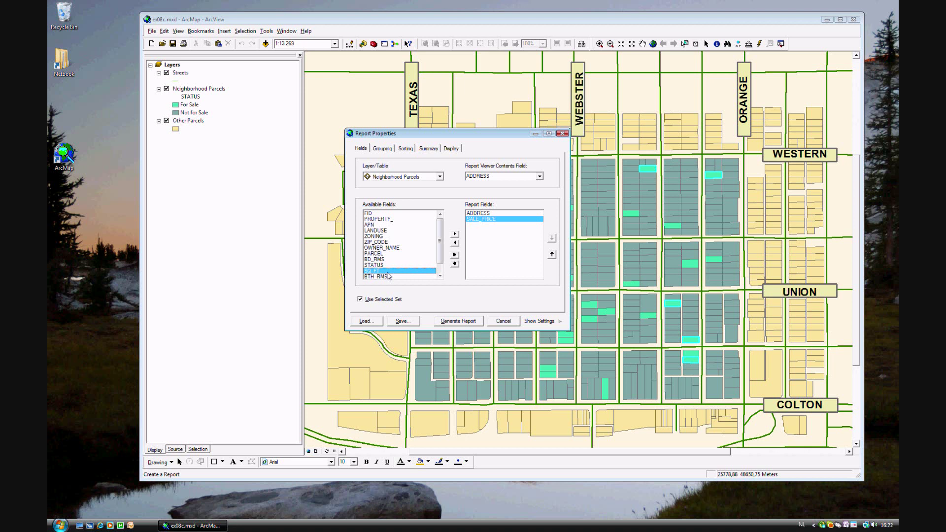
{"action": "double_click", "coordinate": [387, 271]}
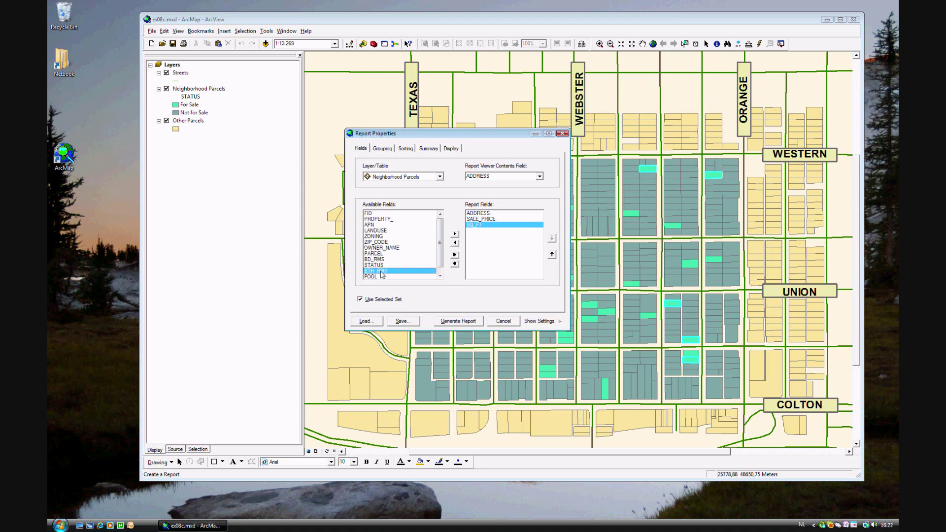
{"action": "double_click", "coordinate": [382, 272]}
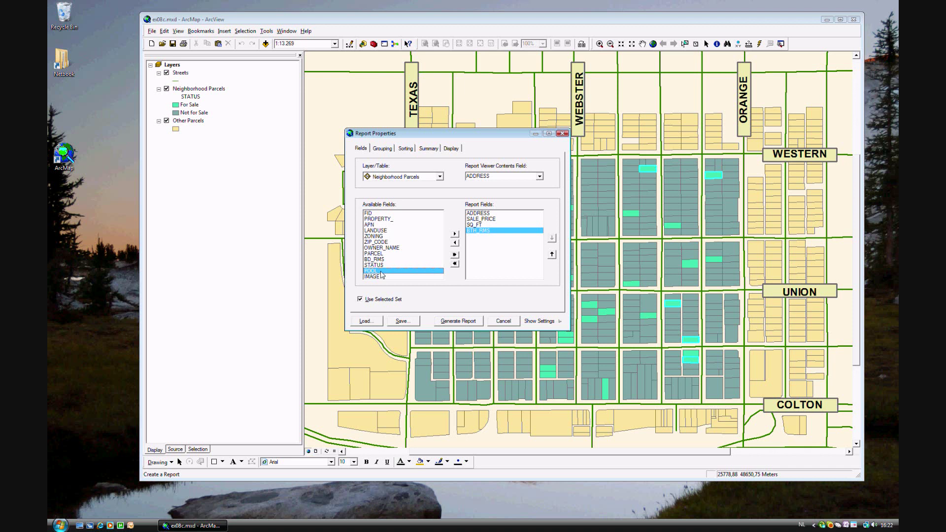
- Generate the report preview, enlarge it to inspect the four columns, then close it
{"action": "left_click", "coordinate": [467, 321]}
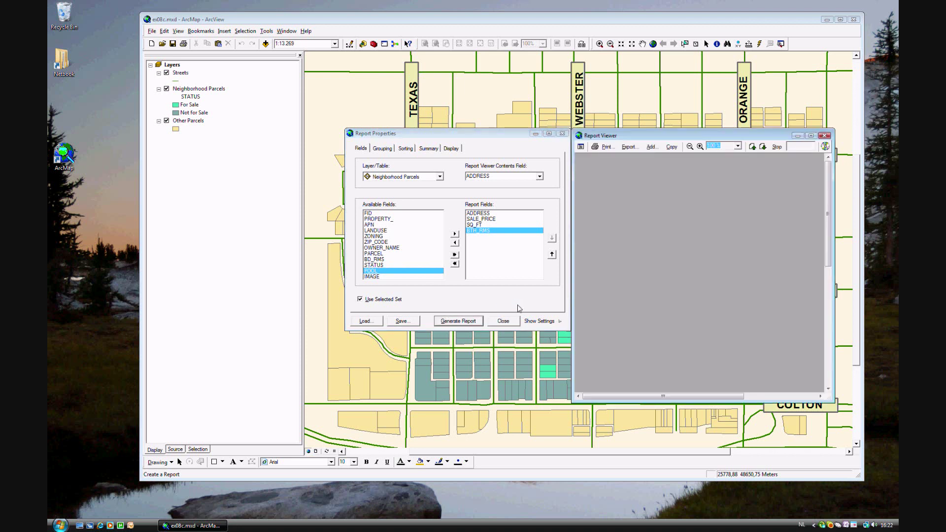
{"action": "left_click_drag", "start_coordinate": [689, 135], "coordinate": [439, 48]}
{"action": "left_click_drag", "start_coordinate": [579, 311], "coordinate": [717, 520]}
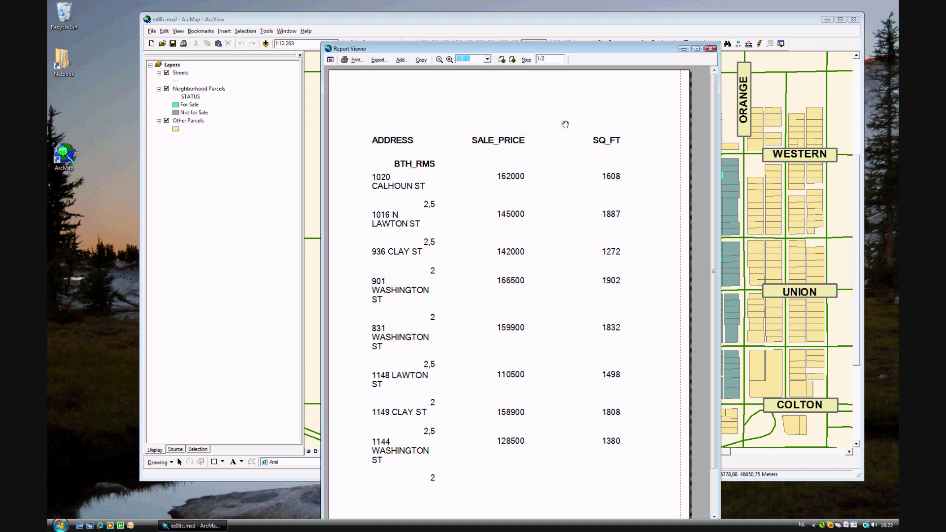
{"action": "left_click", "coordinate": [710, 49]}
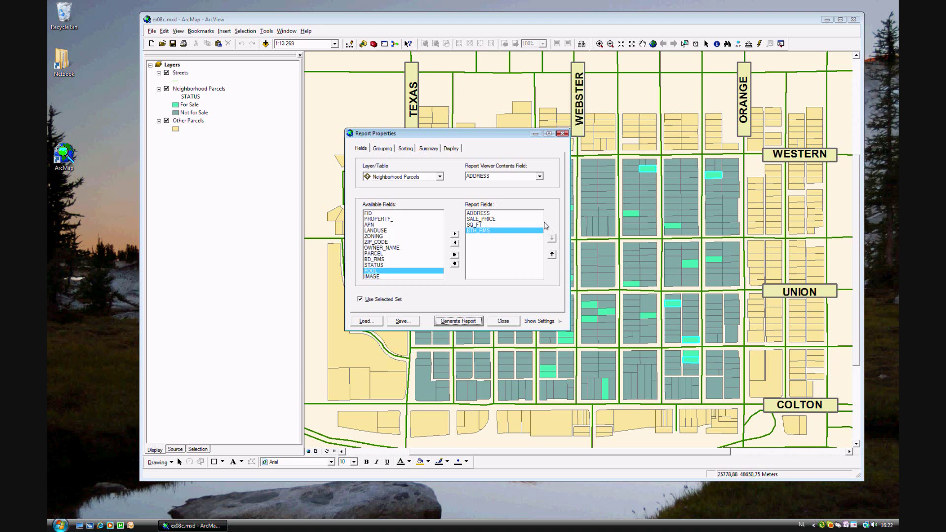
- Sort the report records by SALE_PRICE in ascending order
{"action": "left_click", "coordinate": [407, 150]}
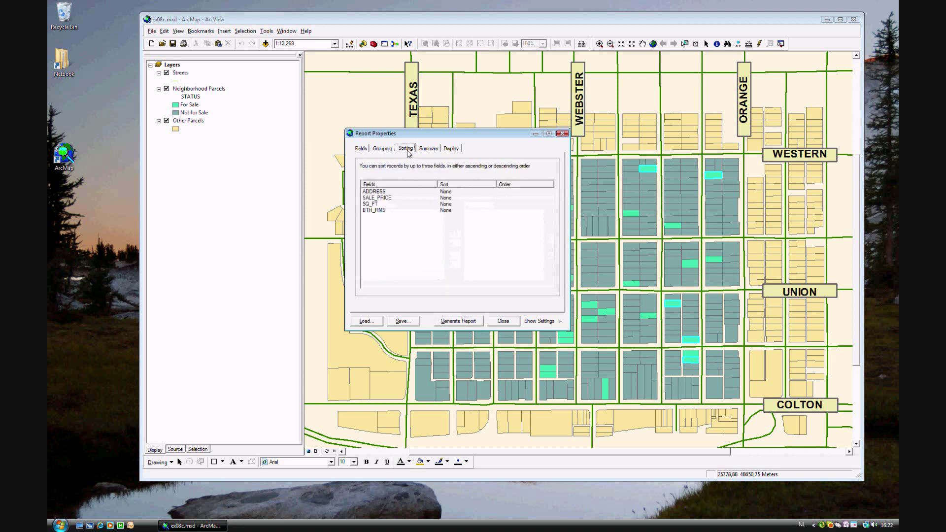
{"action": "left_click", "coordinate": [451, 204]}
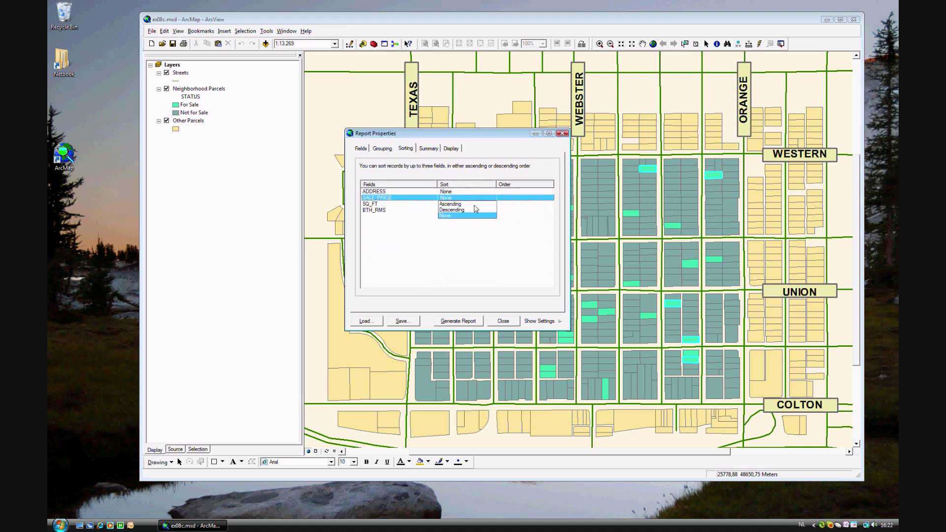
{"action": "left_click", "coordinate": [452, 205]}
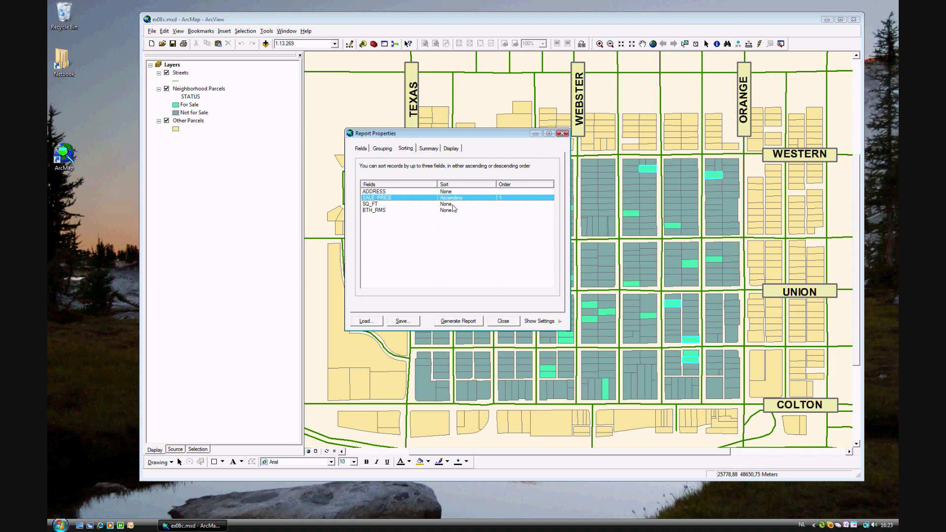
{"action": "left_click", "coordinate": [451, 149]}
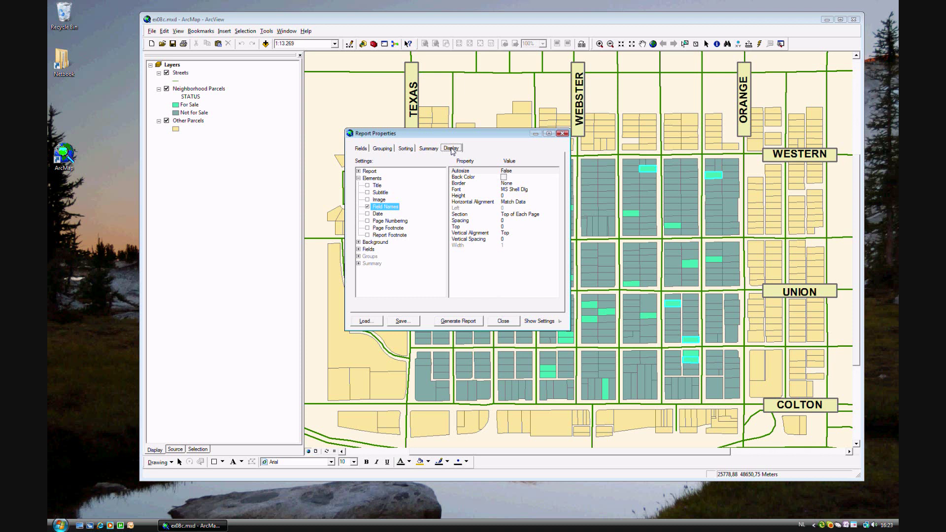
- Set the ADDRESS field's column width to 3 inches in the Display settings
{"action": "left_click", "coordinate": [359, 250]}
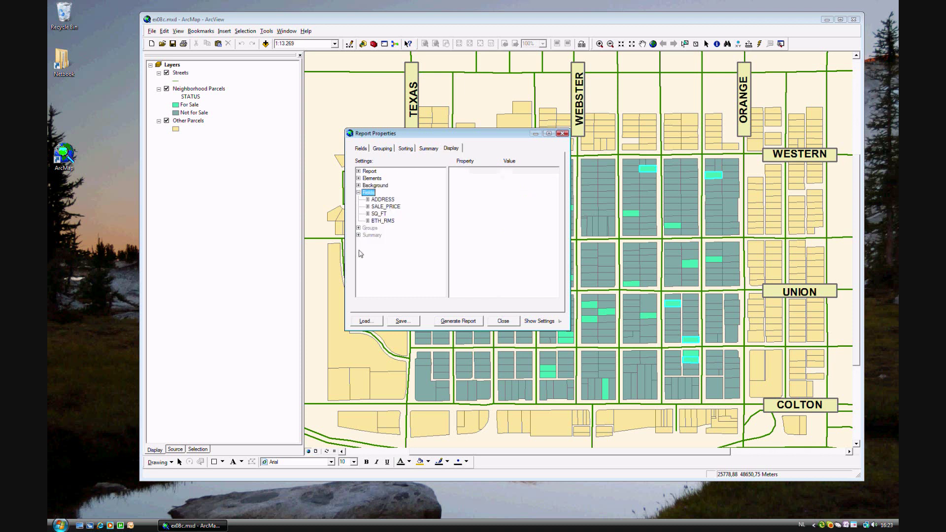
{"action": "left_click", "coordinate": [387, 200]}
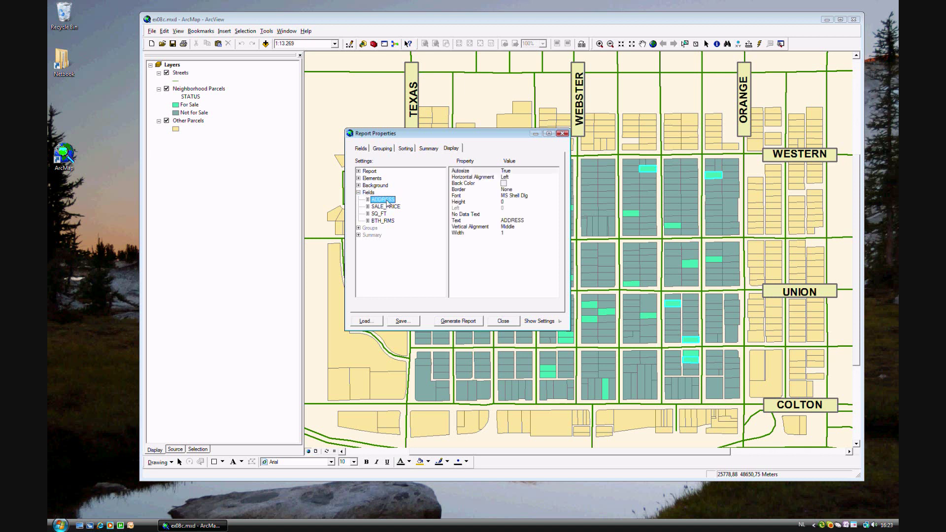
{"action": "left_click", "coordinate": [504, 234]}
{"action": "left_click", "coordinate": [505, 234]}
{"action": "type", "text": "3"}
{"action": "left_click", "coordinate": [511, 265]}
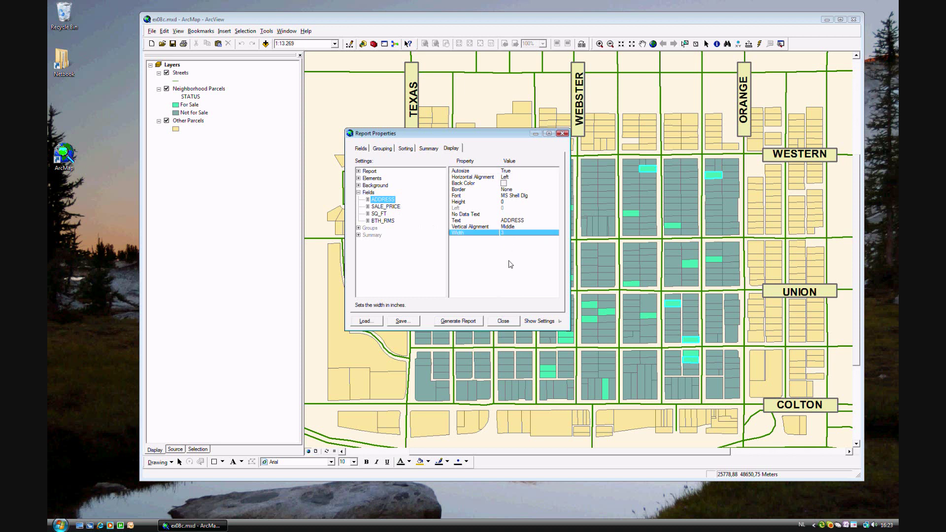
{"action": "left_click", "coordinate": [358, 172]}
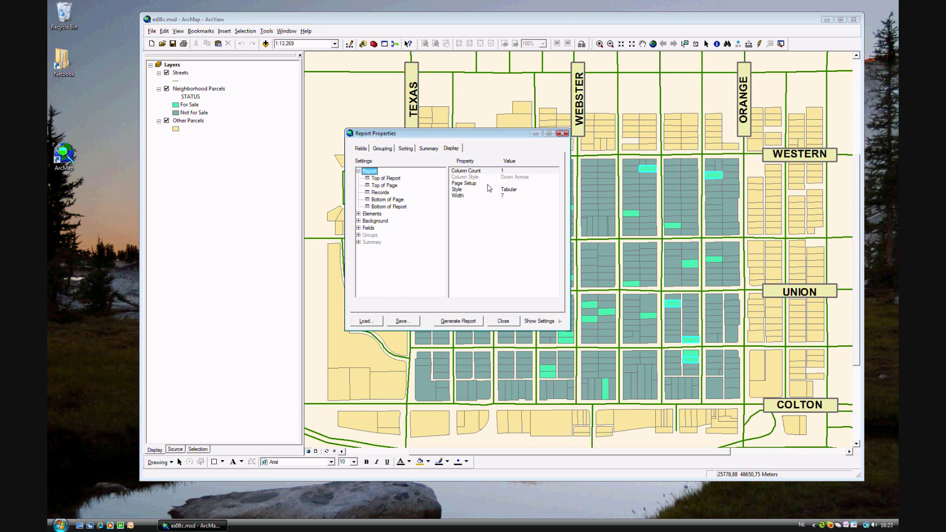
- Set the report's page setup to landscape orientation on A4 paper
{"action": "left_click", "coordinate": [456, 184]}
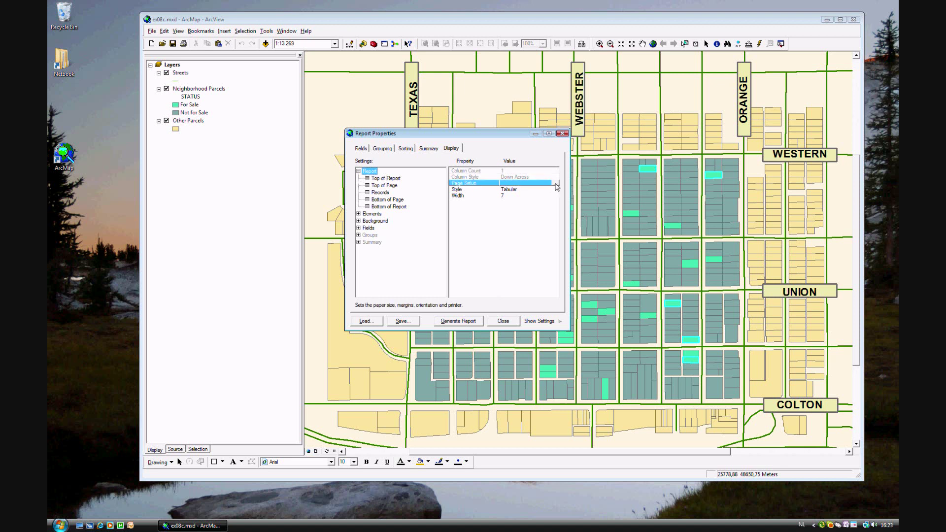
{"action": "left_click", "coordinate": [556, 183]}
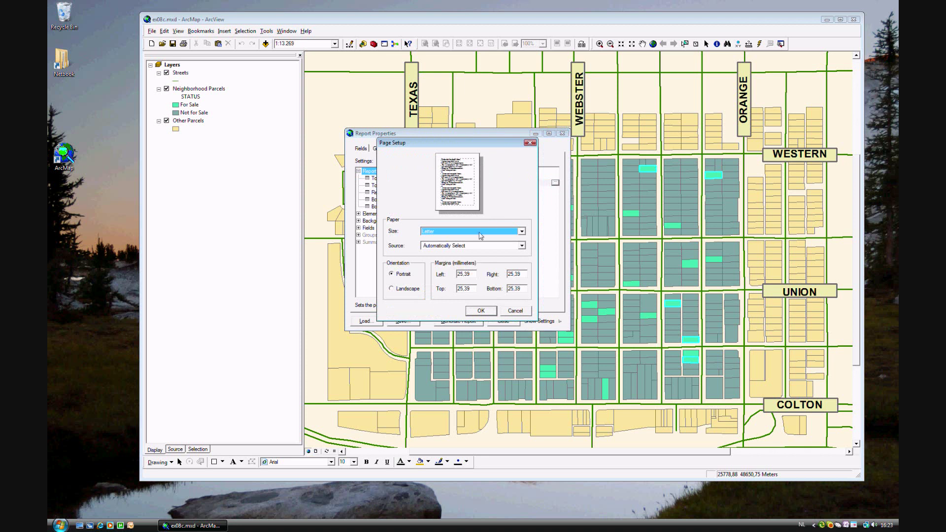
{"action": "left_click", "coordinate": [392, 290]}
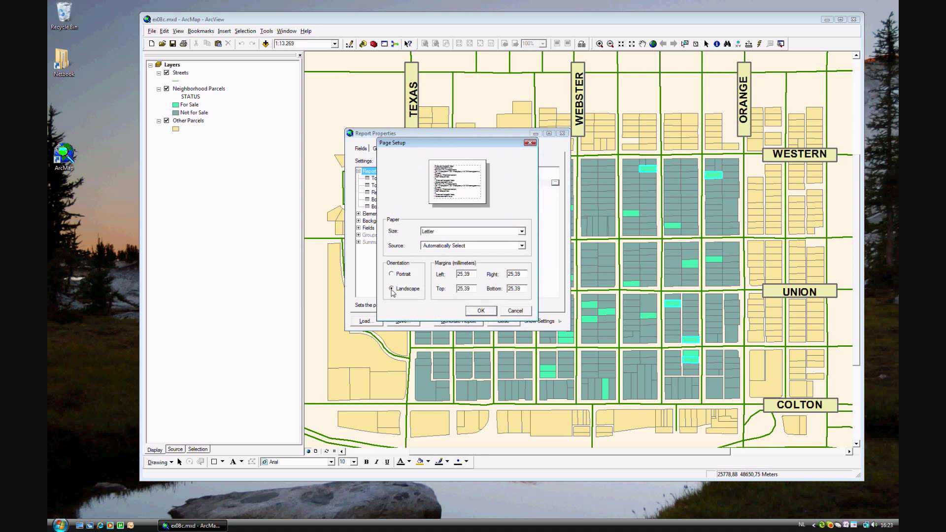
{"action": "left_click", "coordinate": [521, 247]}
{"action": "left_click", "coordinate": [522, 247]}
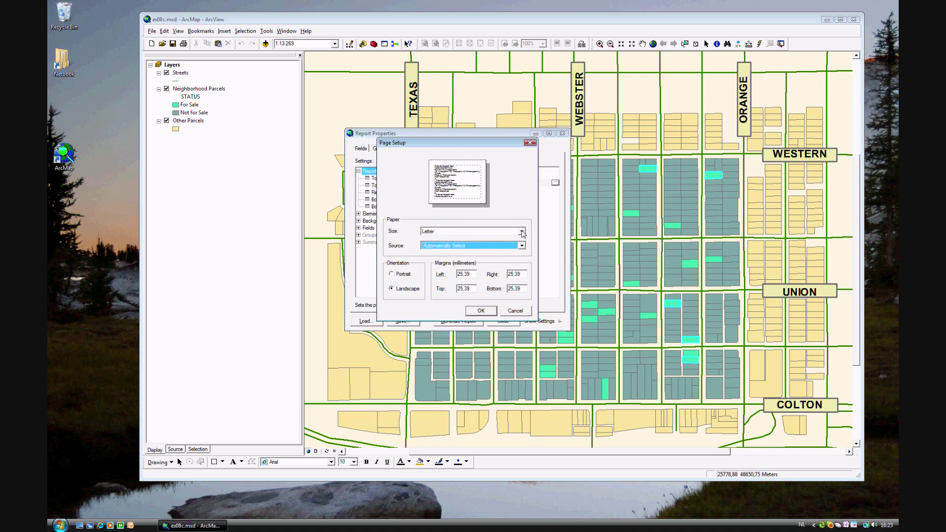
{"action": "left_click", "coordinate": [522, 233]}
{"action": "scroll", "coordinate": [522, 241], "scroll_direction": "up", "scroll_amount": 3}
{"action": "left_click", "coordinate": [504, 242]}
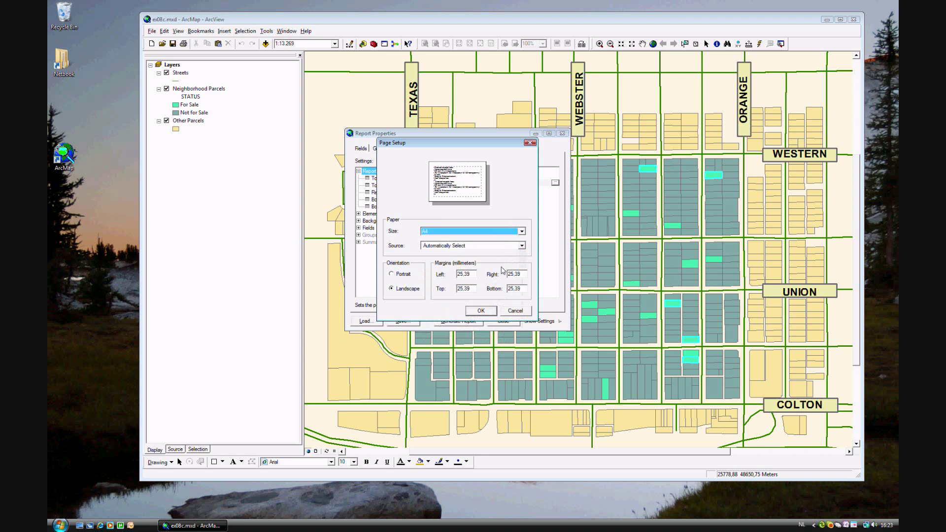
{"action": "left_click", "coordinate": [481, 311]}
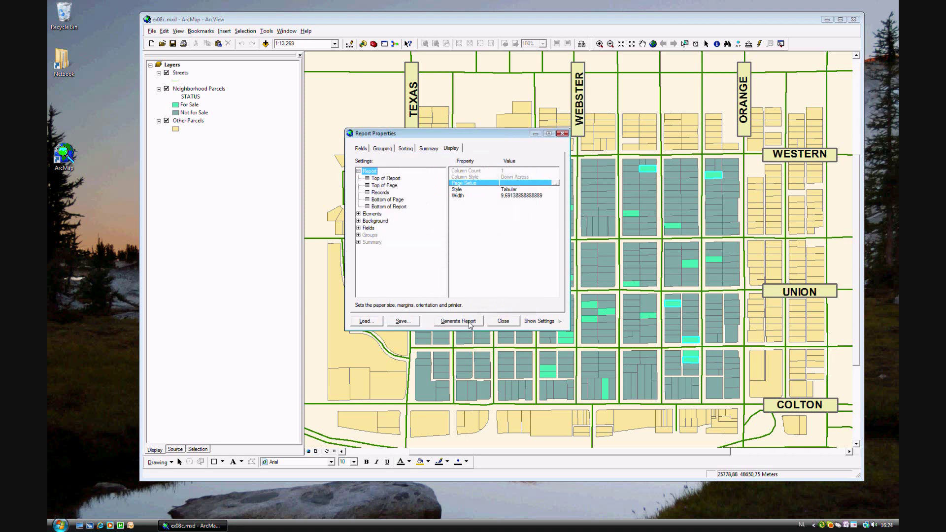
{"action": "left_click", "coordinate": [468, 323]}
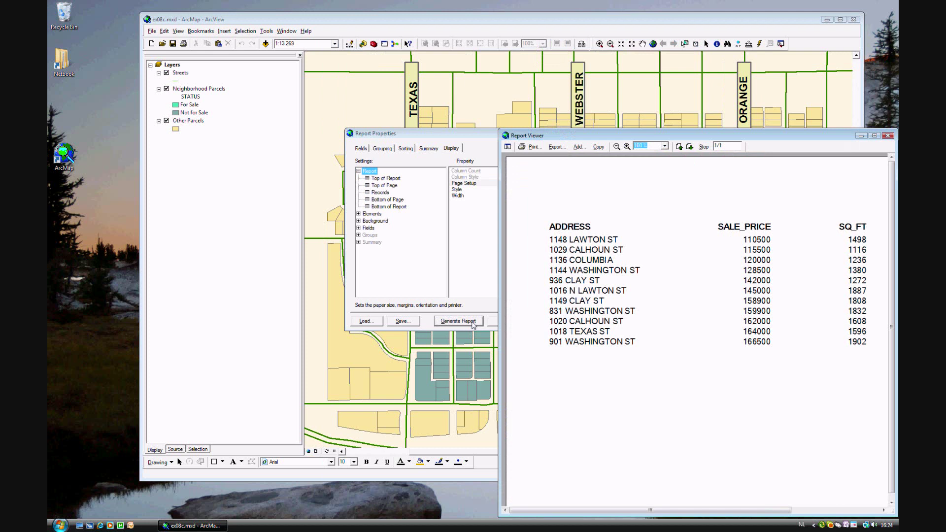
{"action": "left_click_drag", "start_coordinate": [783, 143], "coordinate": [610, 90]}
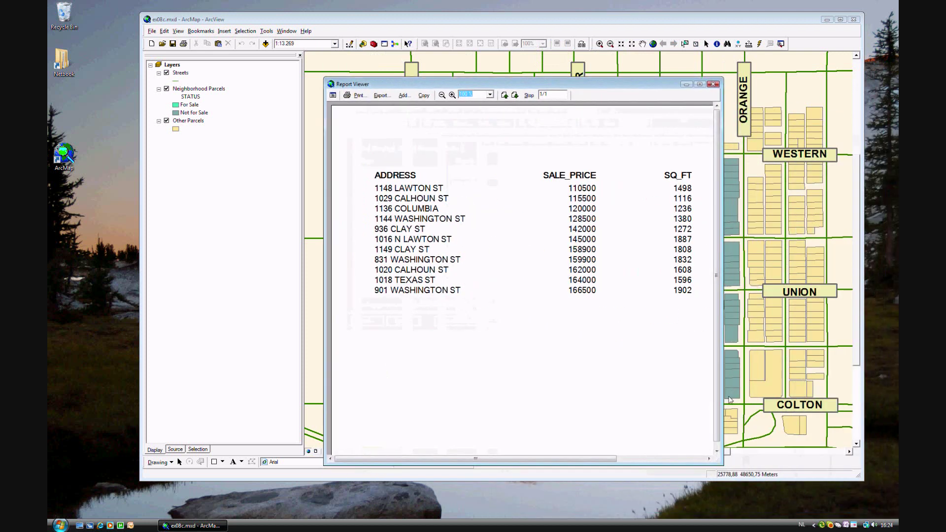
{"action": "left_click_drag", "start_coordinate": [715, 455], "coordinate": [827, 369]}
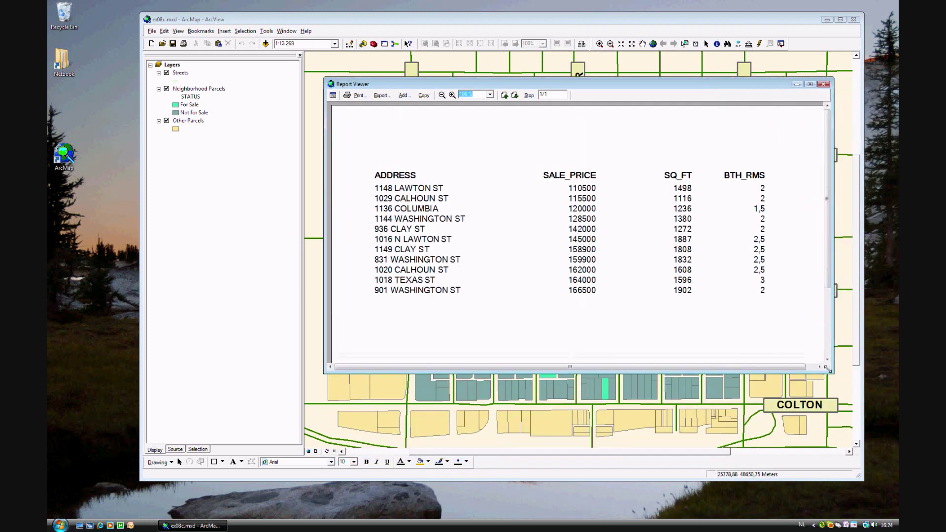
- Close the report preview and return to the Display tab's Elements list
{"action": "left_click", "coordinate": [825, 86]}
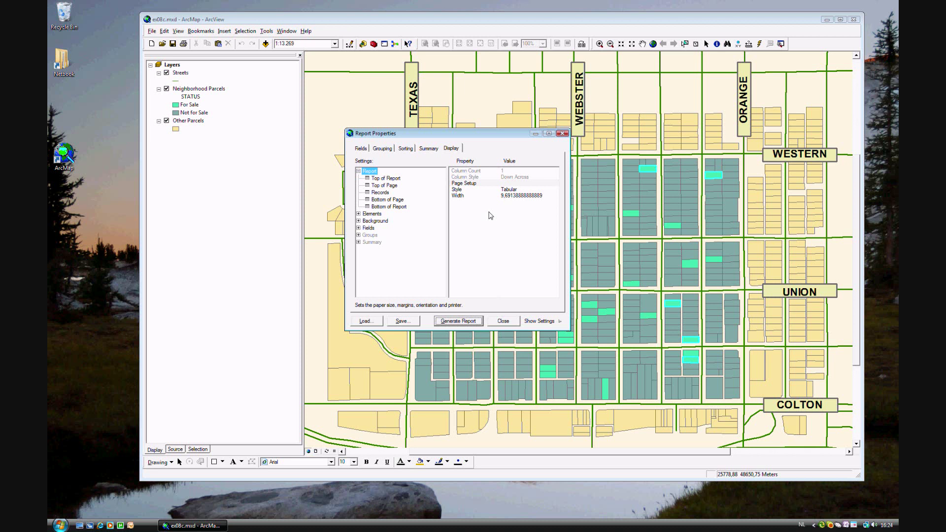
{"action": "left_click", "coordinate": [451, 149]}
{"action": "left_click", "coordinate": [428, 149]}
{"action": "left_click", "coordinate": [405, 149]}
{"action": "left_click", "coordinate": [384, 149]}
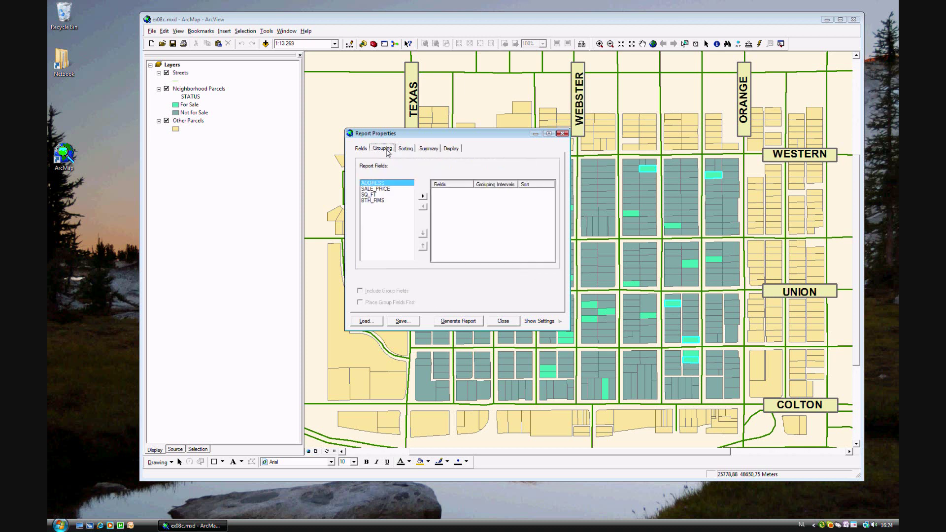
{"action": "left_click", "coordinate": [362, 149]}
{"action": "left_click", "coordinate": [452, 149]}
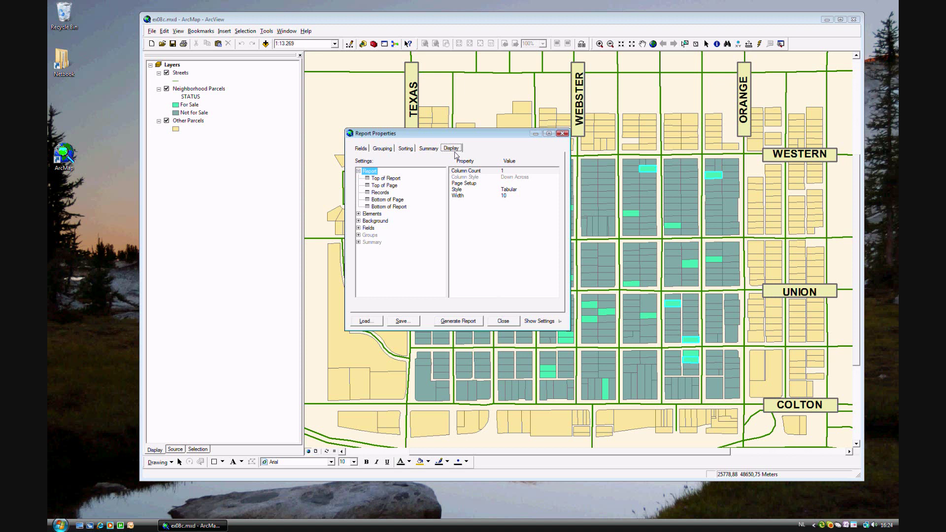
{"action": "left_click", "coordinate": [371, 229]}
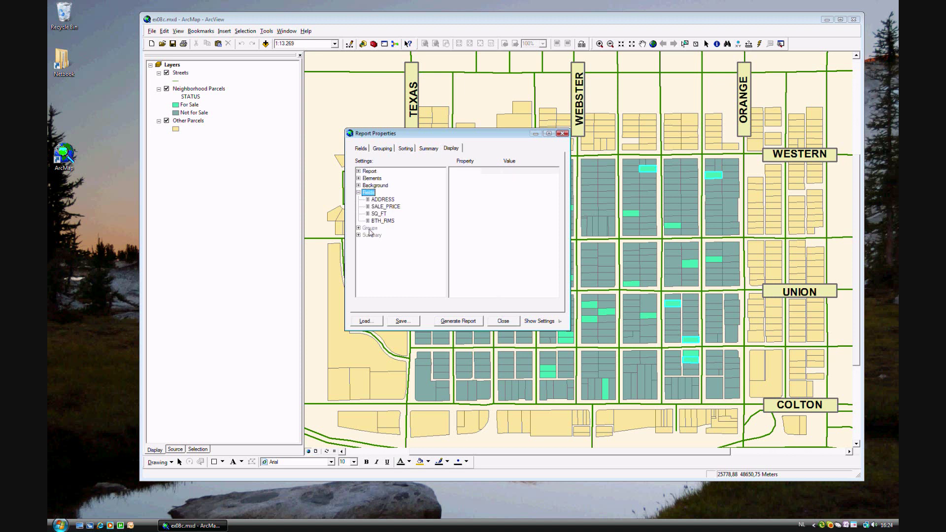
{"action": "double_click", "coordinate": [370, 192]}
{"action": "double_click", "coordinate": [373, 178]}
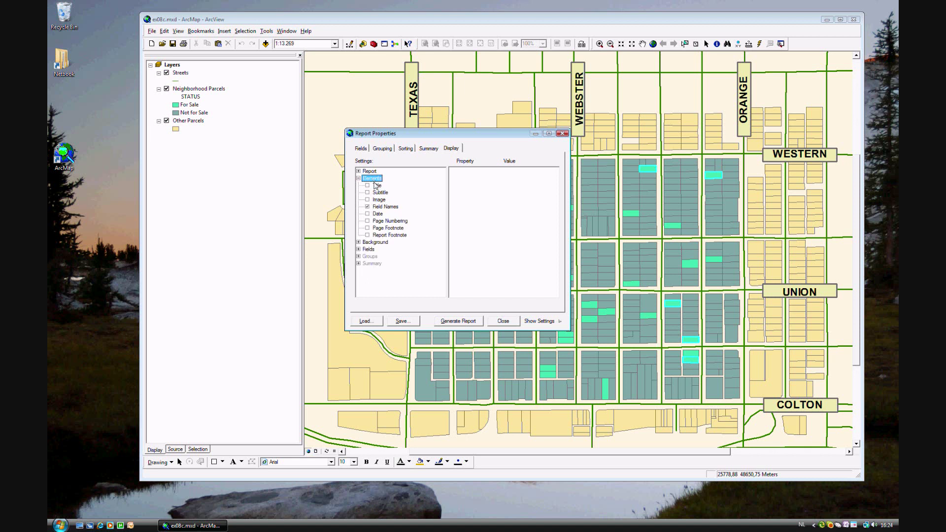
{"action": "left_click", "coordinate": [452, 150]}
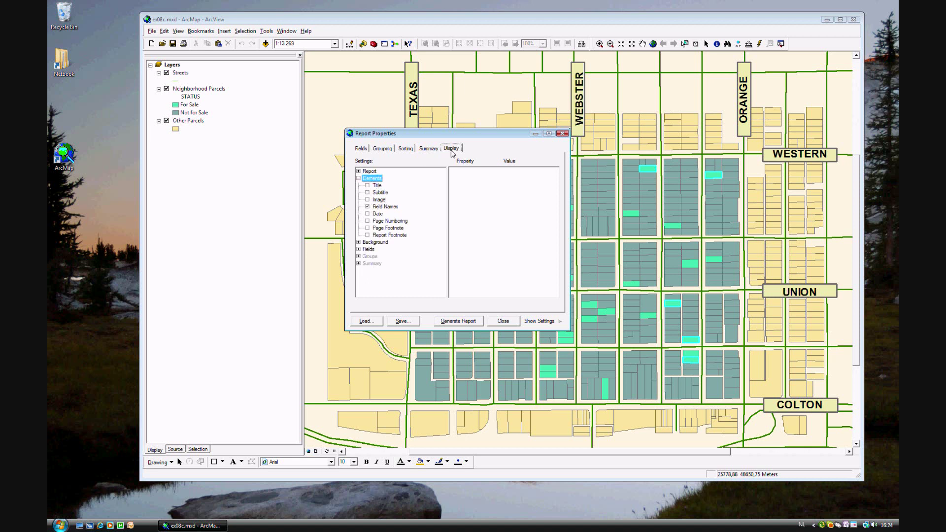
- Turn on the report Title and set its text to 'Available Three Bedroom Houses'
{"action": "left_click", "coordinate": [367, 186]}
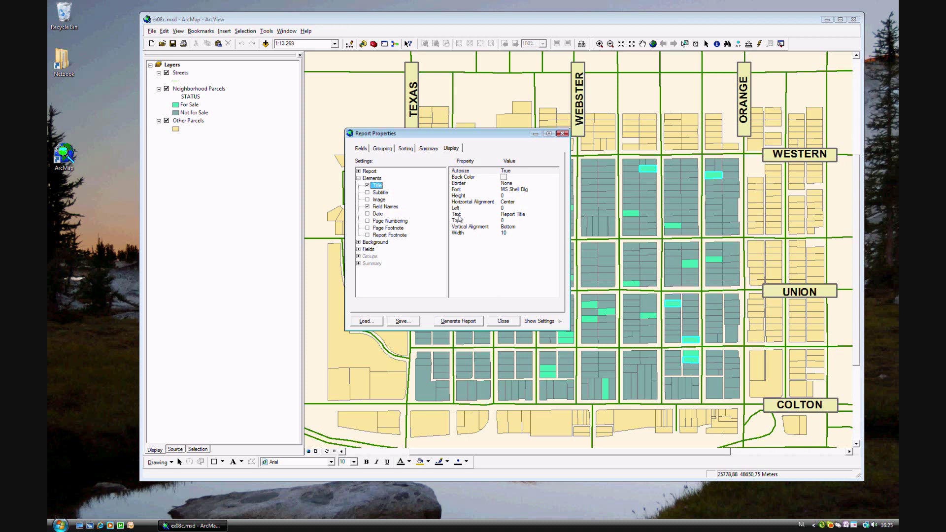
{"action": "left_click", "coordinate": [509, 215]}
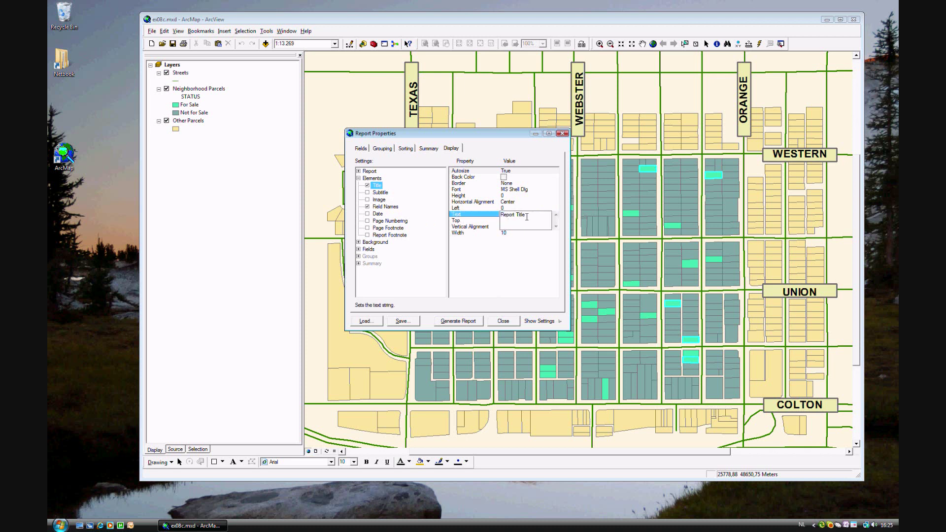
{"action": "left_click_drag", "start_coordinate": [526, 217], "coordinate": [499, 215]}
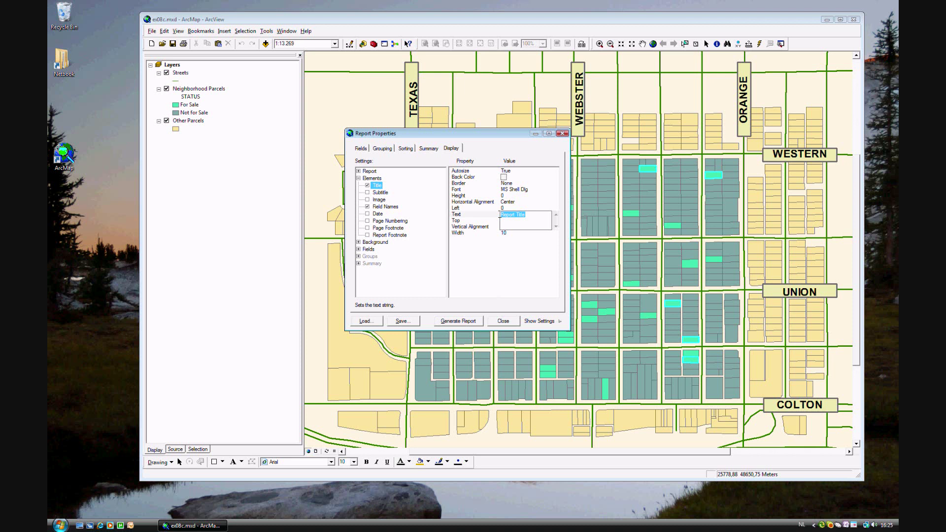
{"action": "type", "text": "Available Three Bedroom Houses"}
{"action": "left_click", "coordinate": [466, 216]}
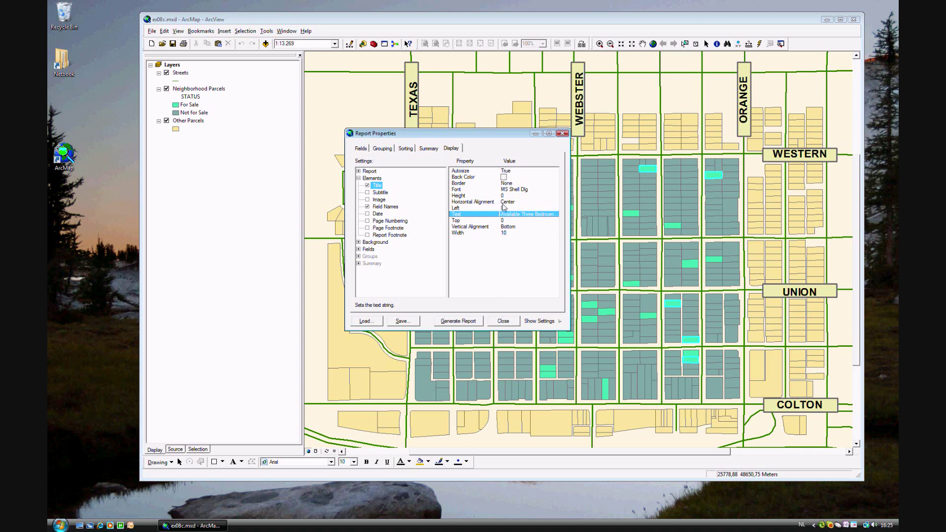
{"action": "left_click", "coordinate": [526, 190]}
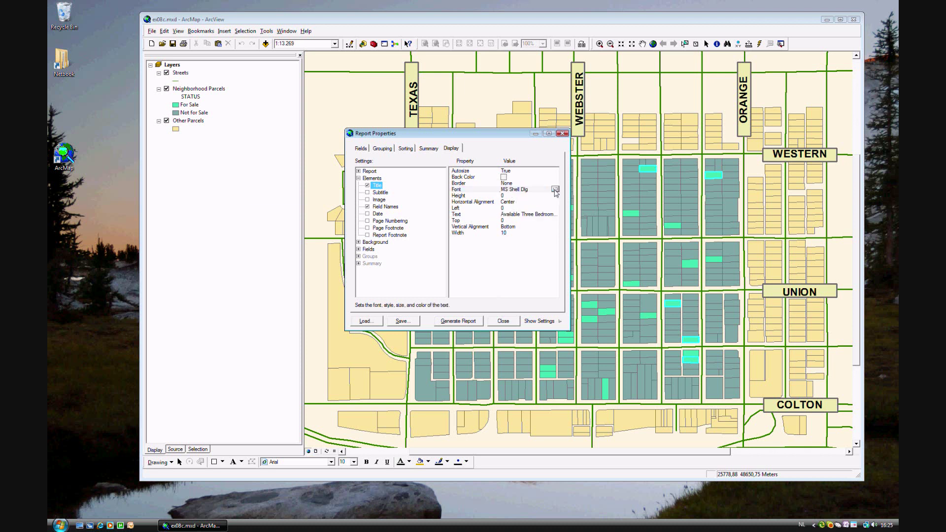
- Change the report title font from Arial to Times New Roman, size 26
{"action": "left_click", "coordinate": [555, 190]}
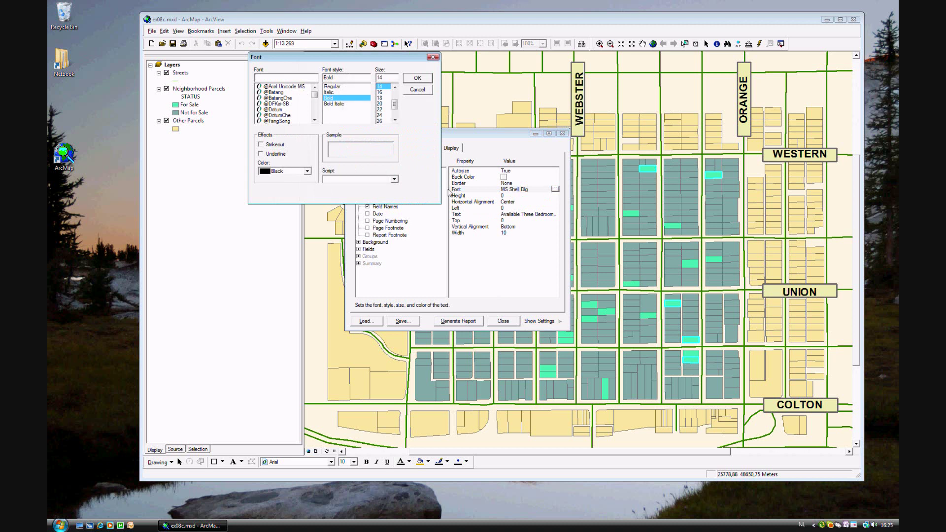
{"action": "left_click", "coordinate": [433, 58]}
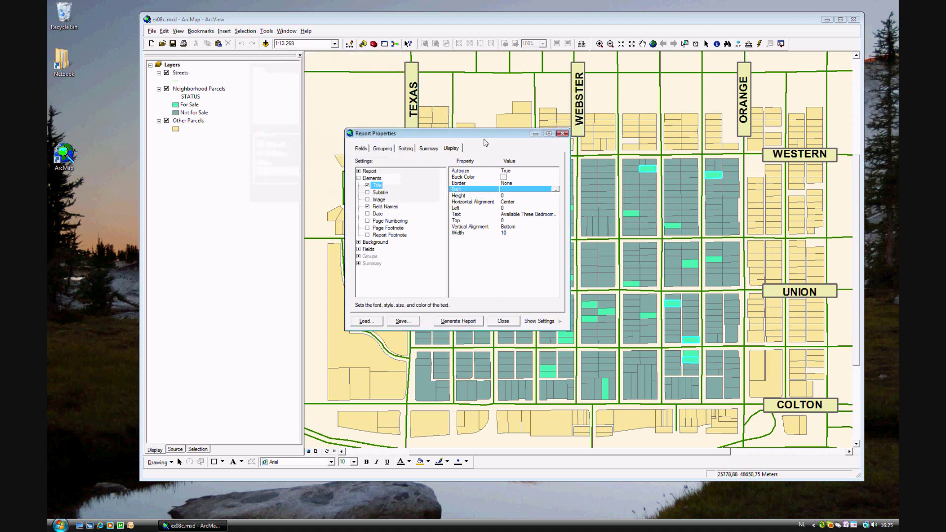
{"action": "left_click", "coordinate": [555, 190]}
{"action": "left_click_drag", "start_coordinate": [353, 58], "coordinate": [402, 180]}
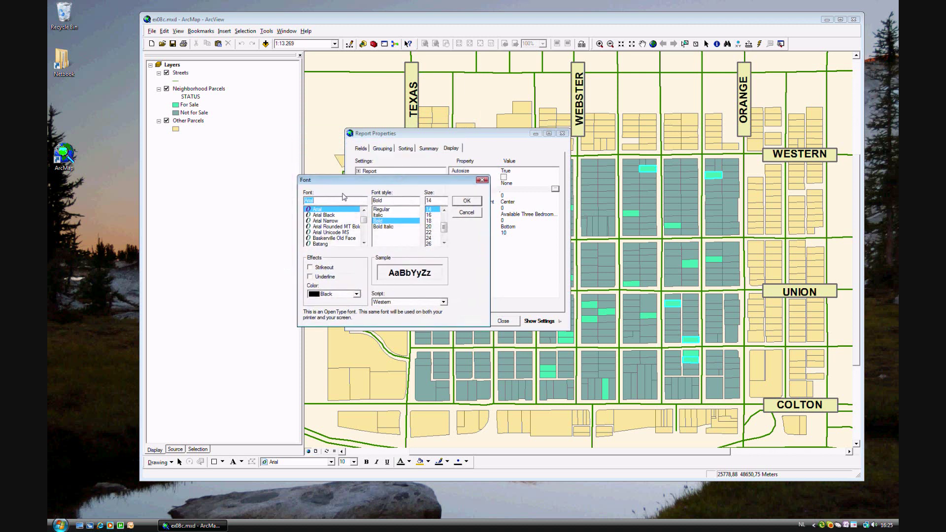
{"action": "type", "text": "tome"}
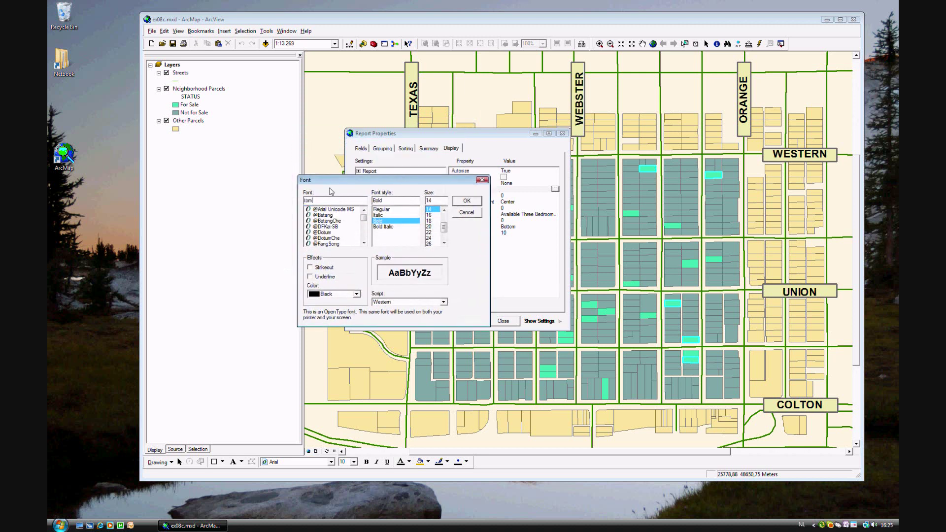
{"action": "key", "text": "BackSpace"}
{"action": "key", "text": "BackSpace"}
{"action": "type", "text": "im"}
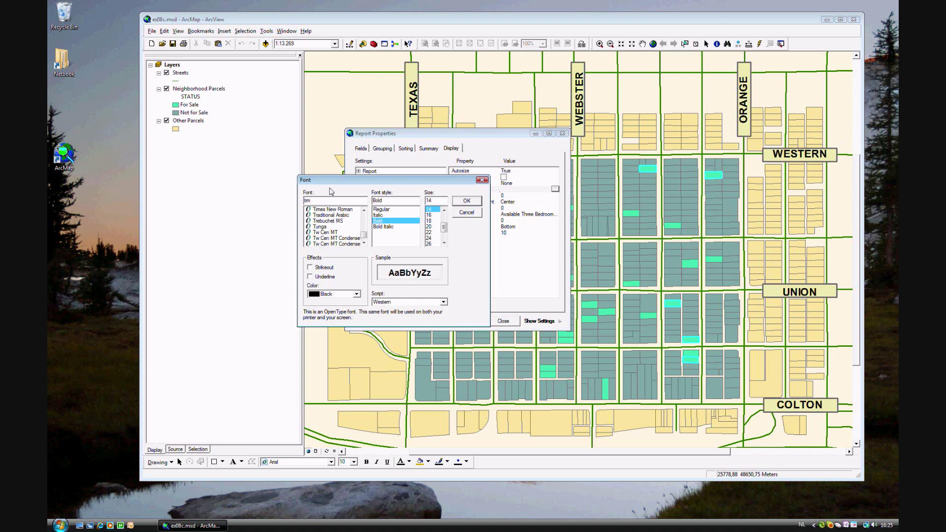
{"action": "left_click", "coordinate": [327, 210]}
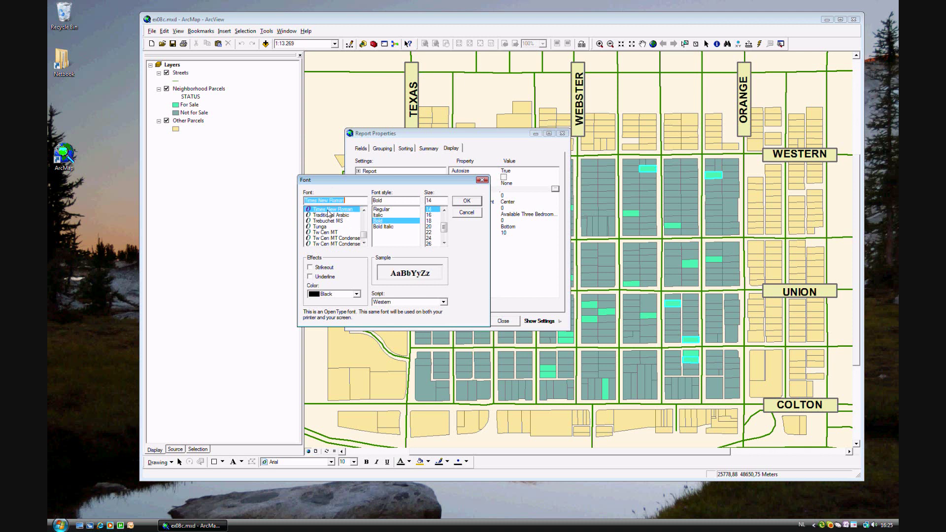
{"action": "double_click", "coordinate": [428, 200]}
{"action": "type", "text": "26"}
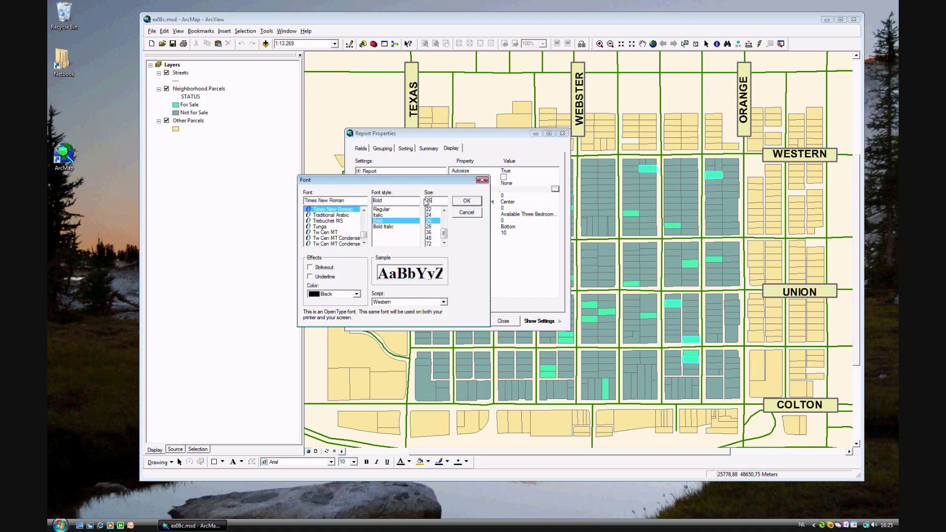
{"action": "left_click", "coordinate": [473, 203]}
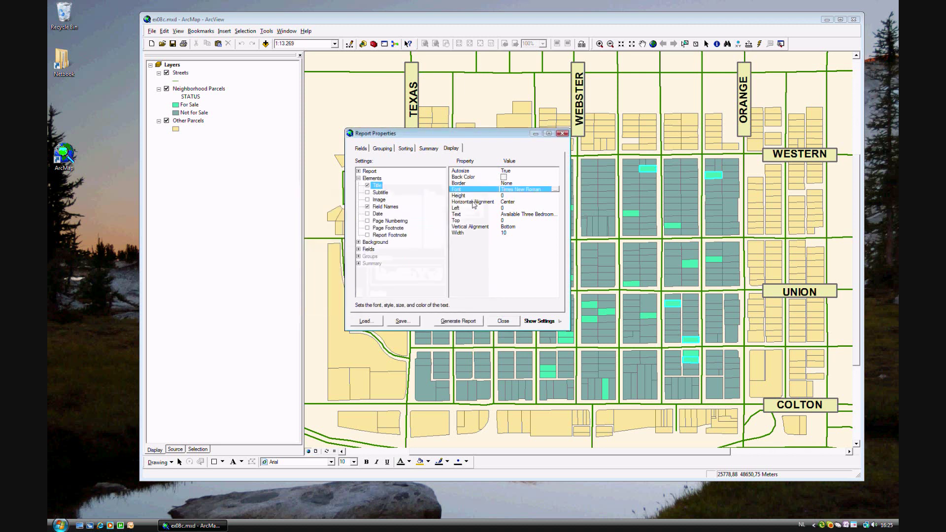
{"action": "left_click", "coordinate": [458, 321]}
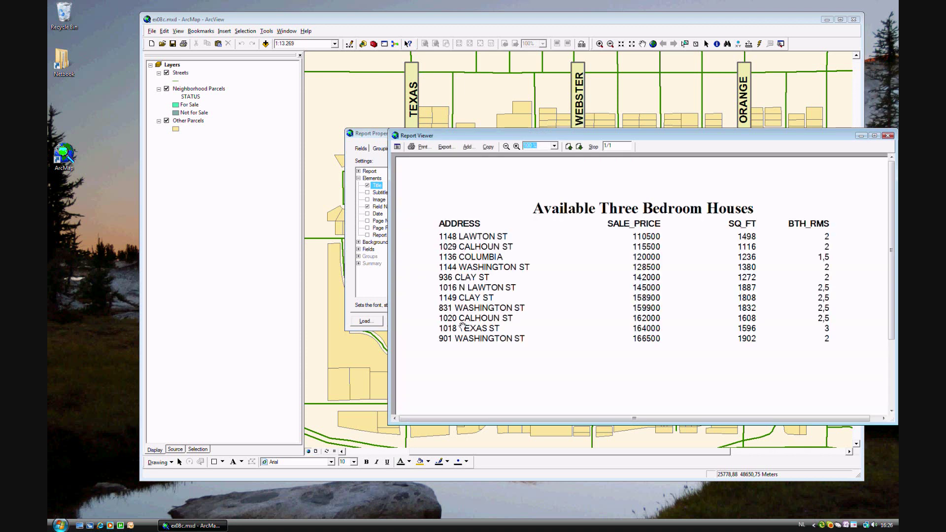
{"action": "left_click_drag", "start_coordinate": [714, 137], "coordinate": [507, 71]}
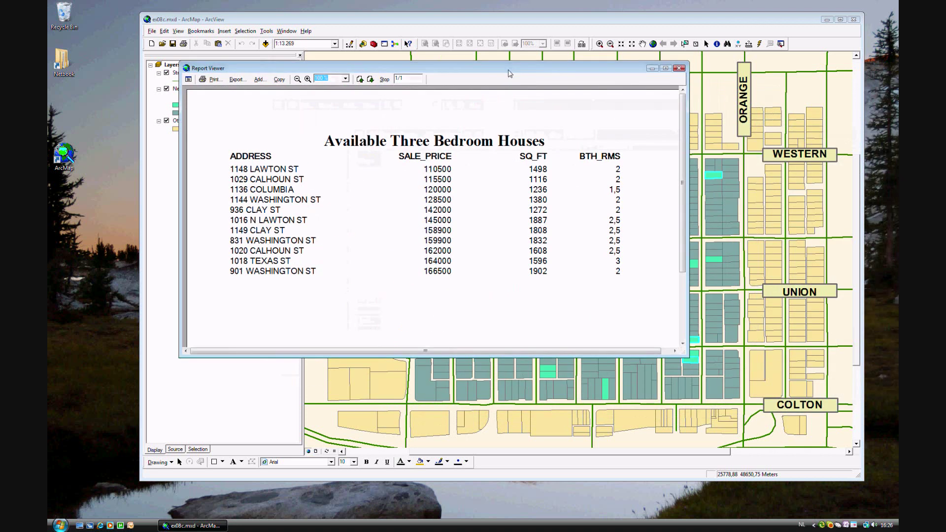
{"action": "left_click_drag", "start_coordinate": [680, 349], "coordinate": [758, 496]}
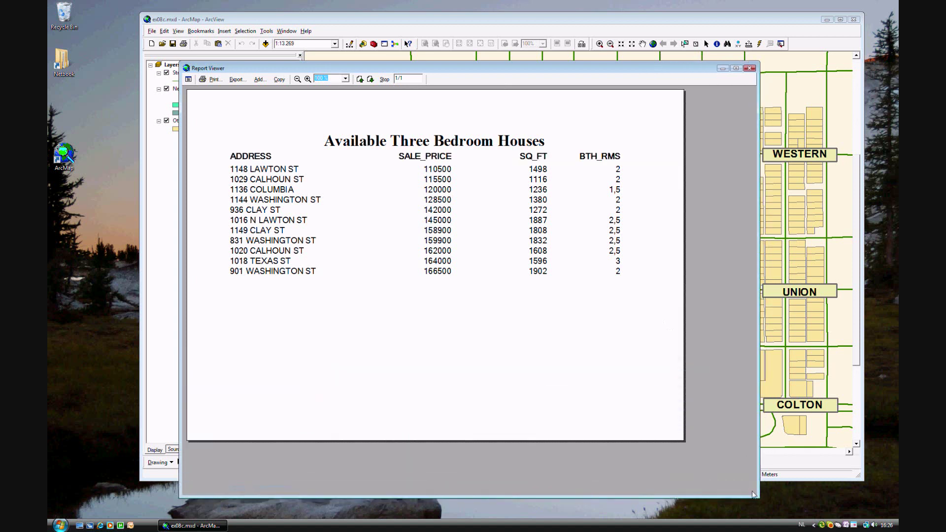
{"action": "left_click", "coordinate": [214, 79]}
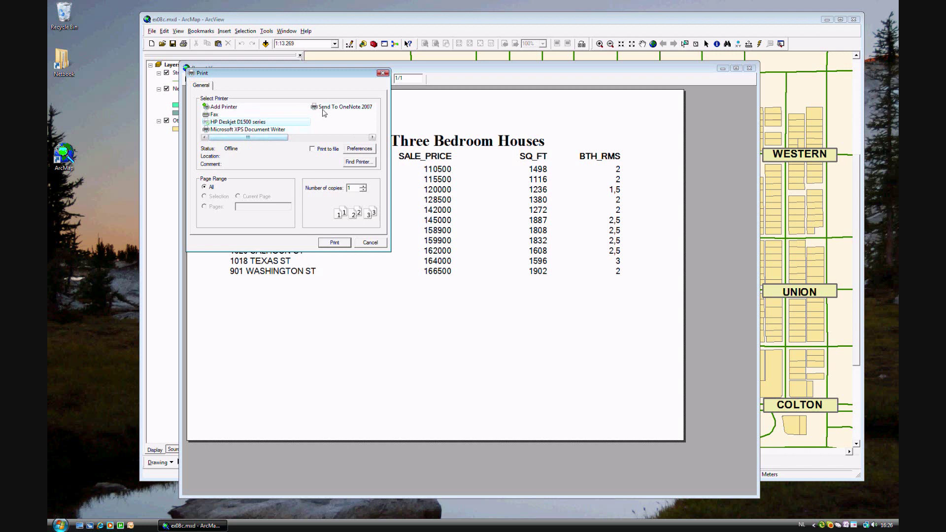
{"action": "left_click", "coordinate": [370, 242]}
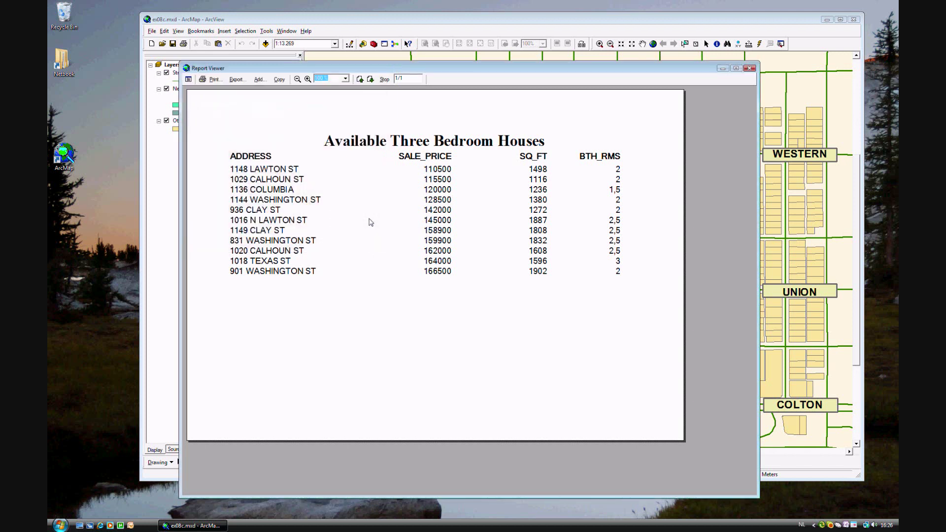
{"action": "left_click", "coordinate": [749, 68]}
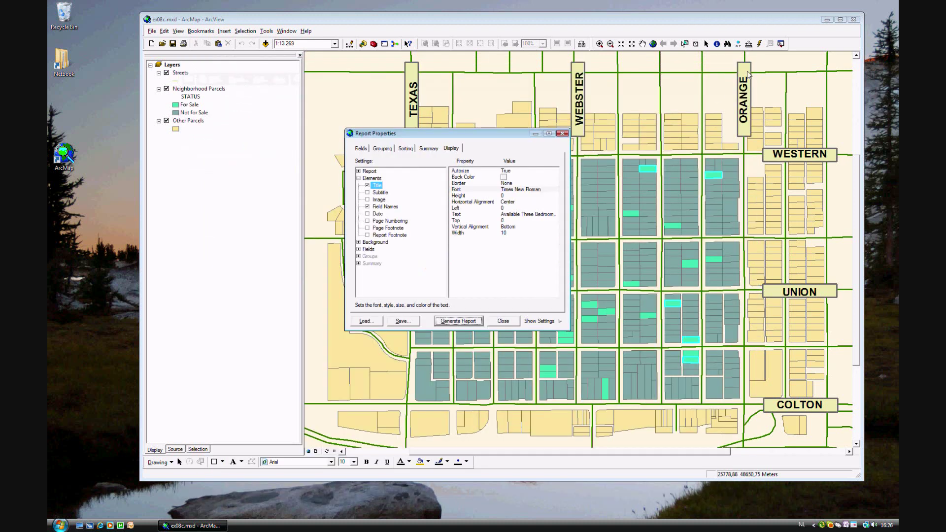
{"action": "left_click", "coordinate": [401, 321]}
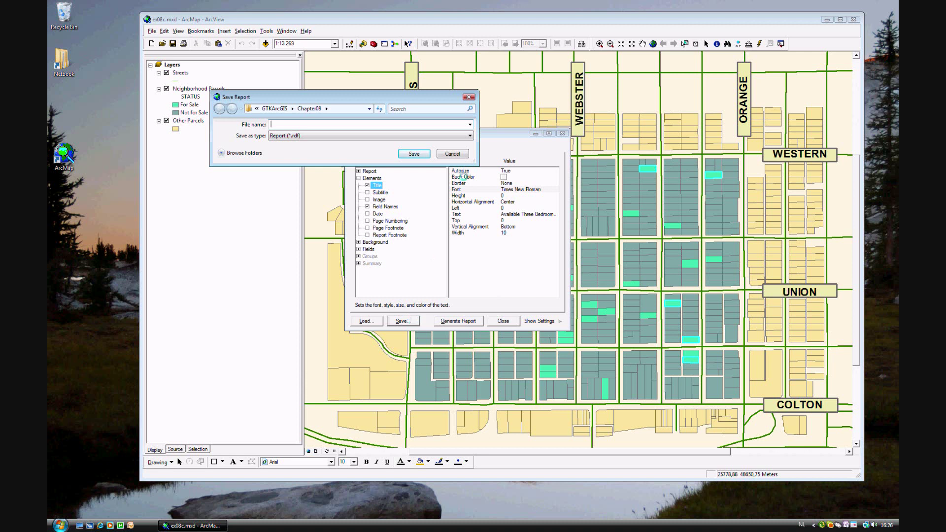
{"action": "left_click", "coordinate": [452, 153]}
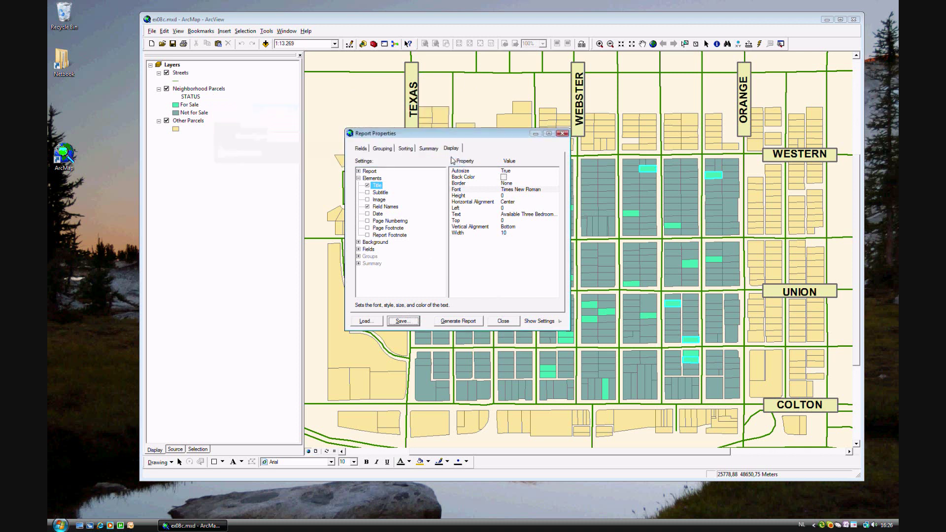